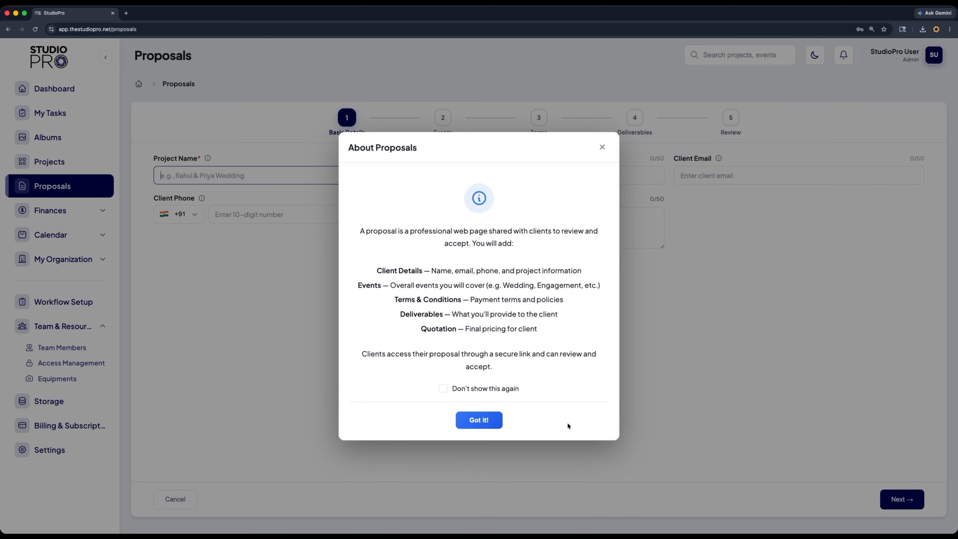
Dismiss the proposals introduction and enter the couple's names as the project name
{"action": "left_click", "coordinate": [490, 420]}
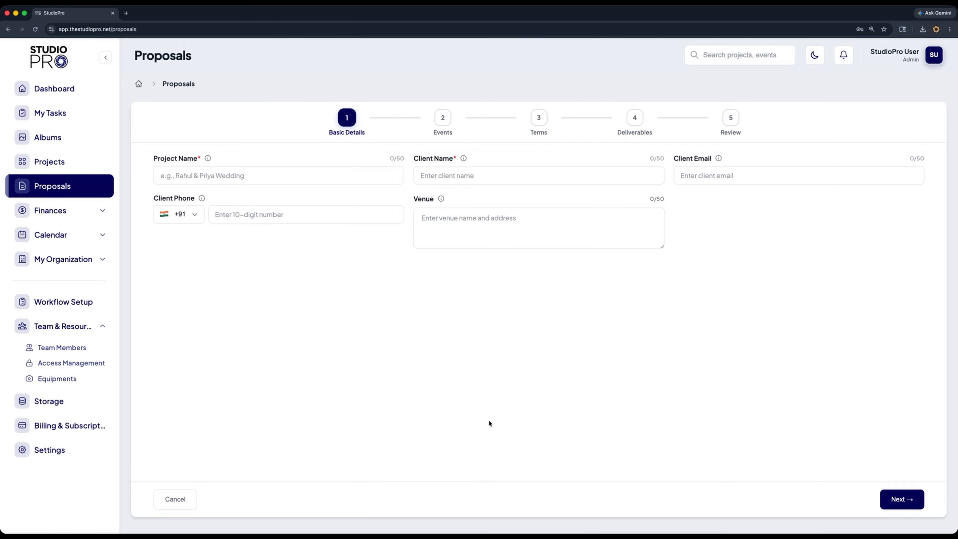
{"action": "left_click", "coordinate": [191, 177]}
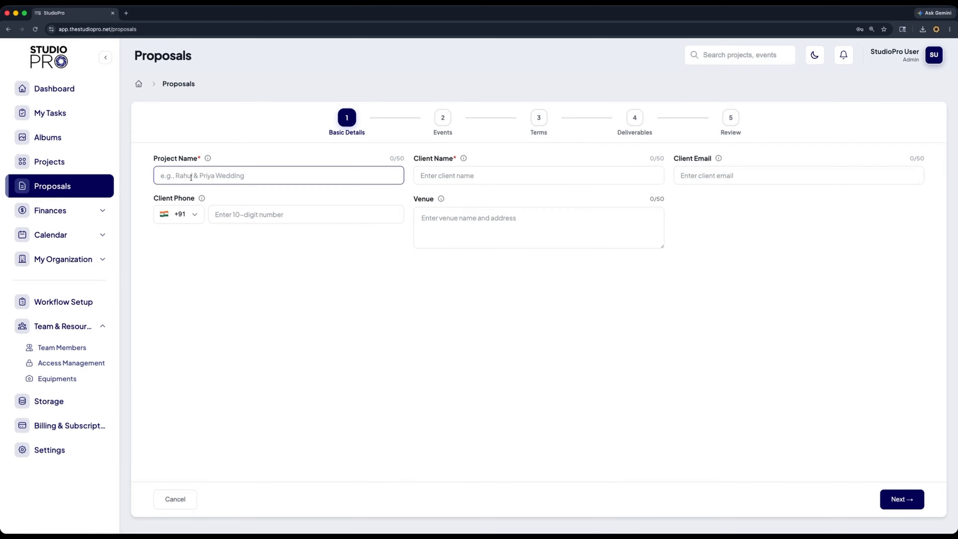
{"action": "type", "text": "Arjun & Priya"}
Fill in the client's full name and the client's e-mail address
{"action": "left_click", "coordinate": [469, 181]}
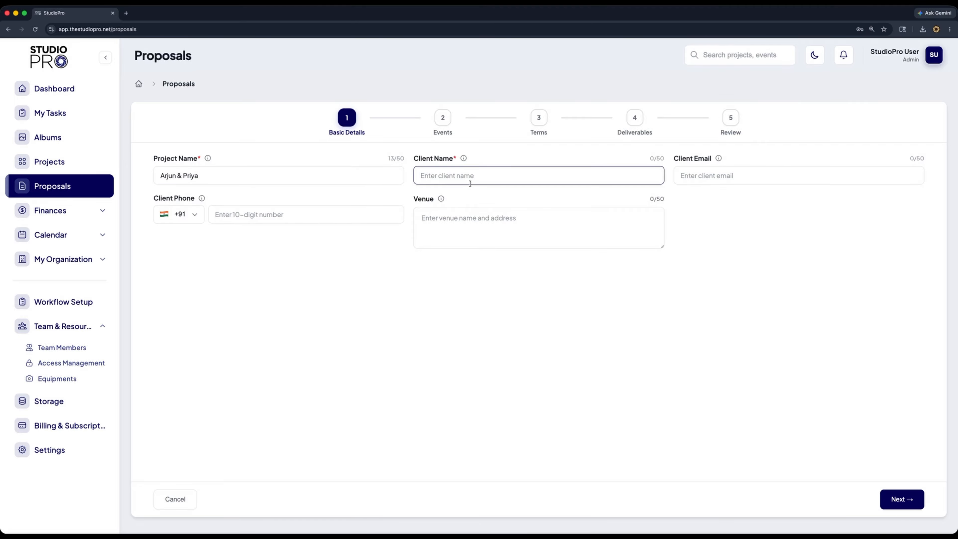
{"action": "key", "text": "Tab"}
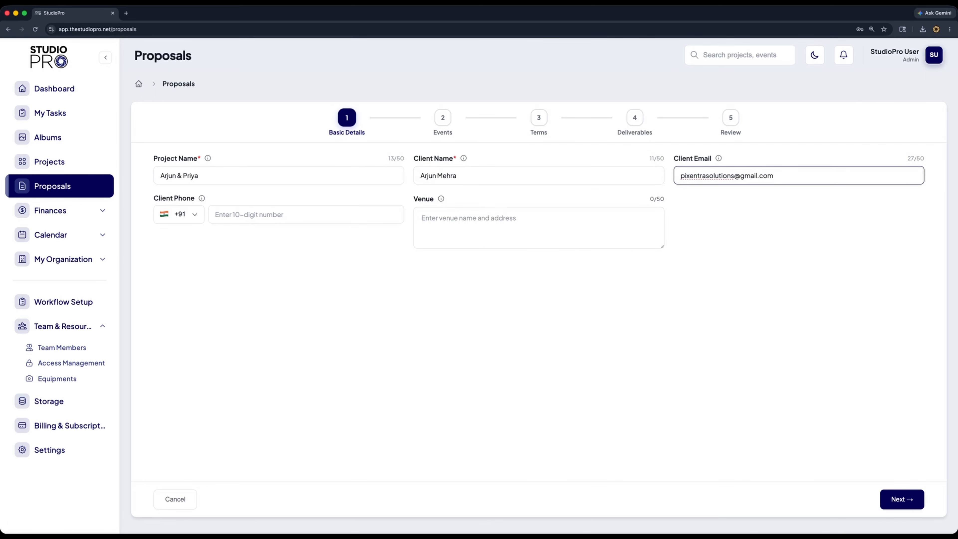
Enter the client's phone number and continue to the Events step
{"action": "left_click", "coordinate": [288, 215]}
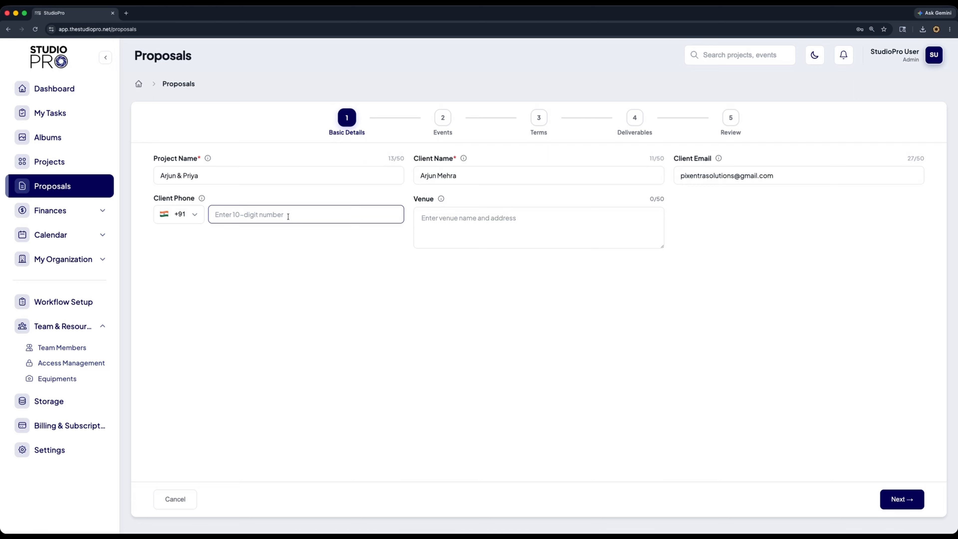
{"action": "type", "text": "9999999999"}
{"action": "left_click", "coordinate": [895, 500]}
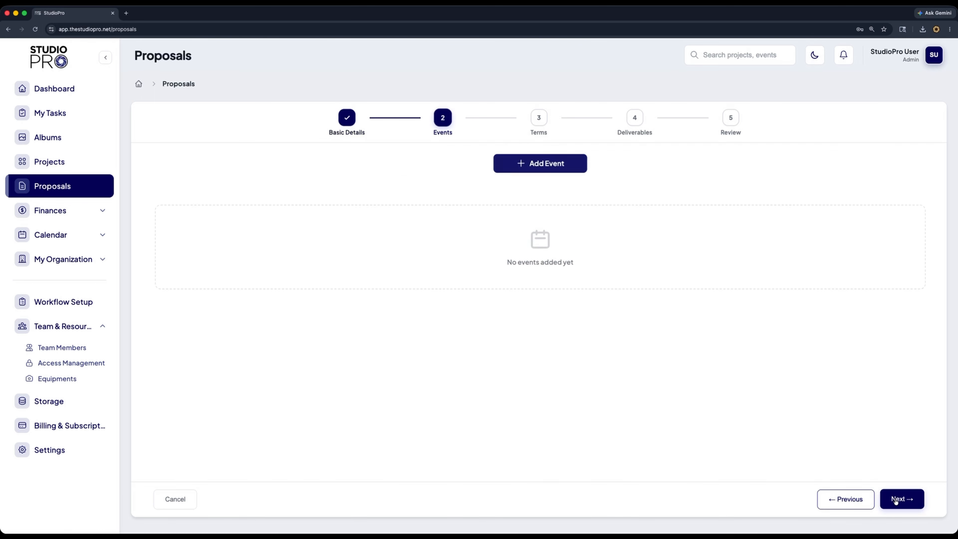
Start a new event and set its event type to Wedding
{"action": "left_click", "coordinate": [538, 164]}
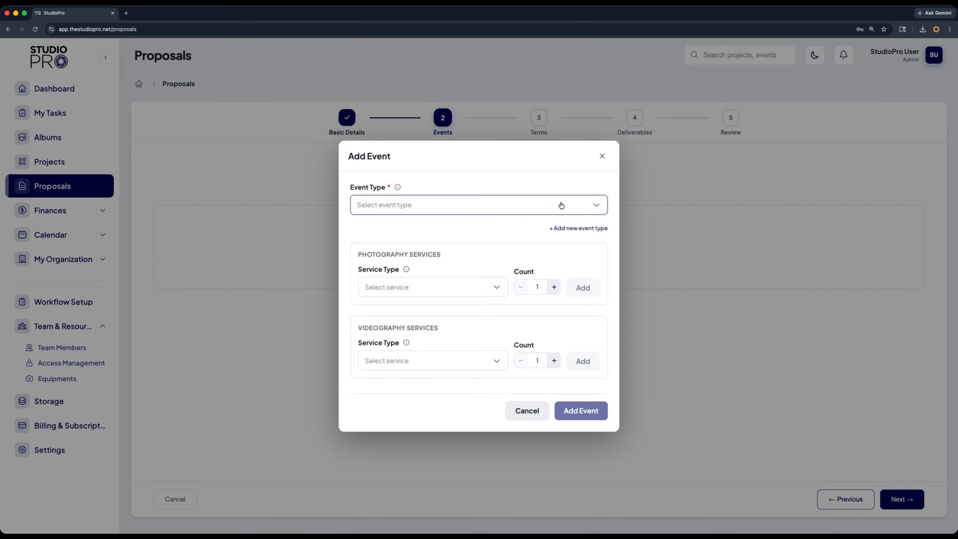
{"action": "left_click", "coordinate": [561, 205]}
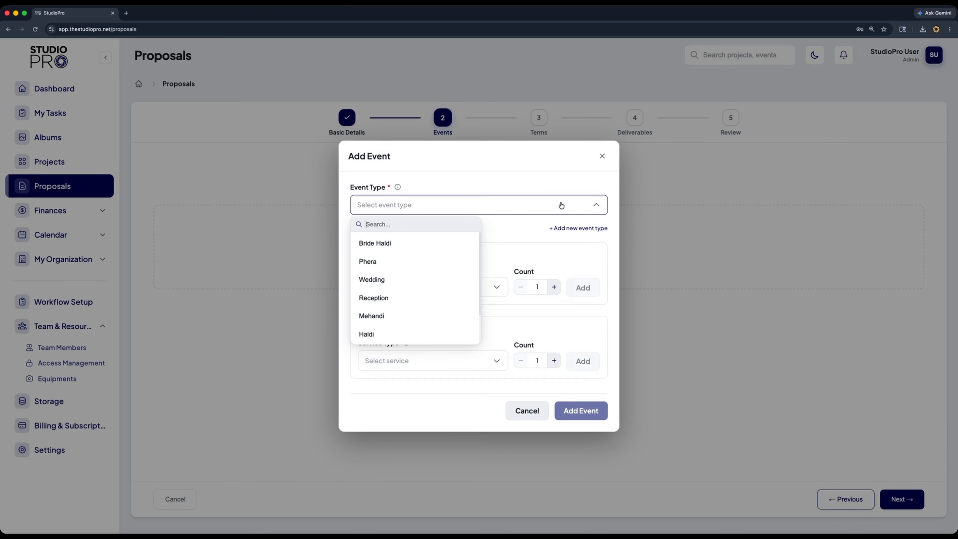
{"action": "left_click", "coordinate": [544, 210]}
{"action": "left_click", "coordinate": [564, 228]}
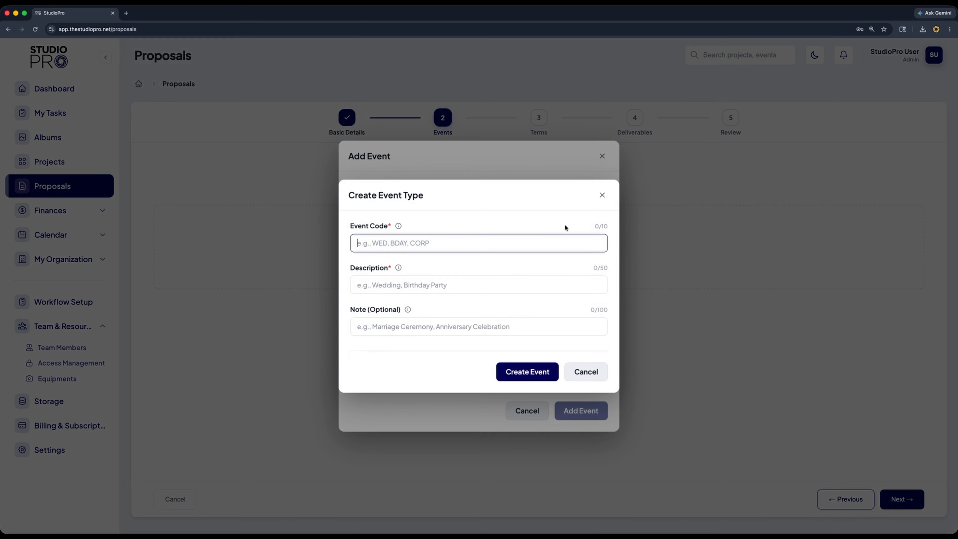
{"action": "left_click", "coordinate": [600, 195]}
{"action": "left_click", "coordinate": [528, 210]}
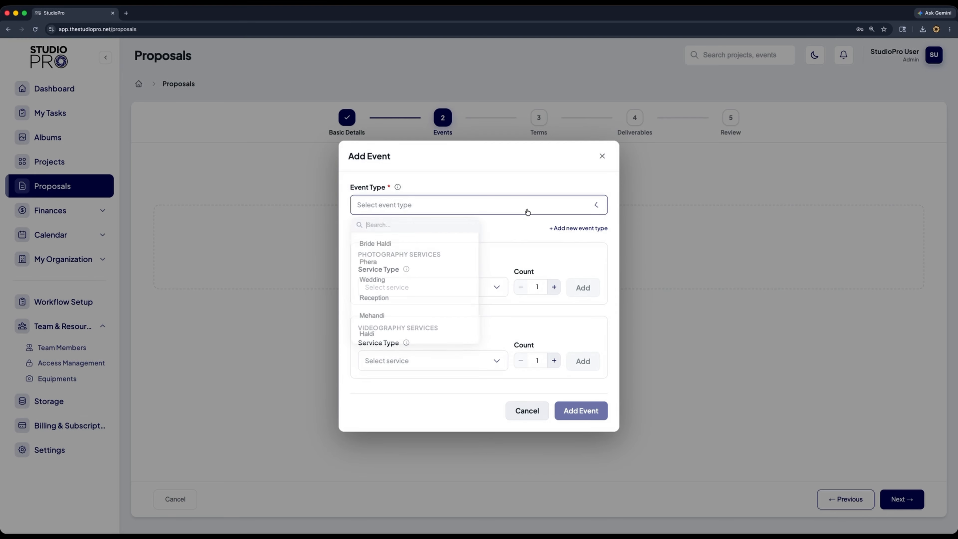
{"action": "left_click", "coordinate": [413, 289]}
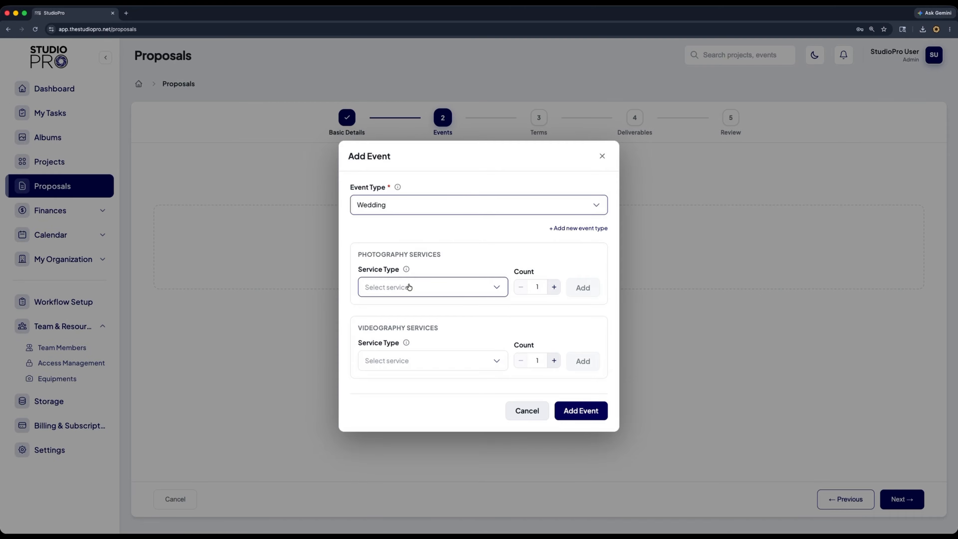
Add one Candid Photographer to the event's photography services
{"action": "left_click", "coordinate": [409, 287]}
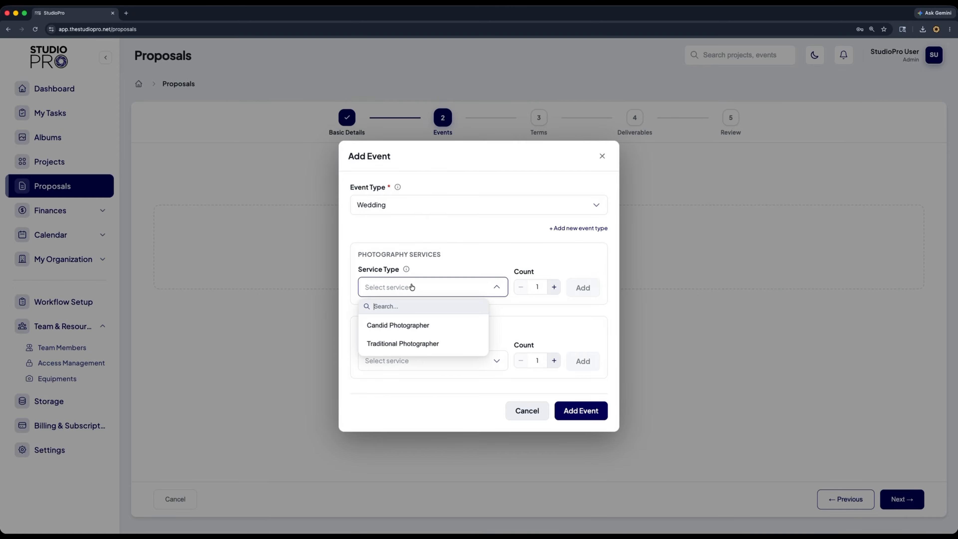
{"action": "left_click", "coordinate": [412, 326]}
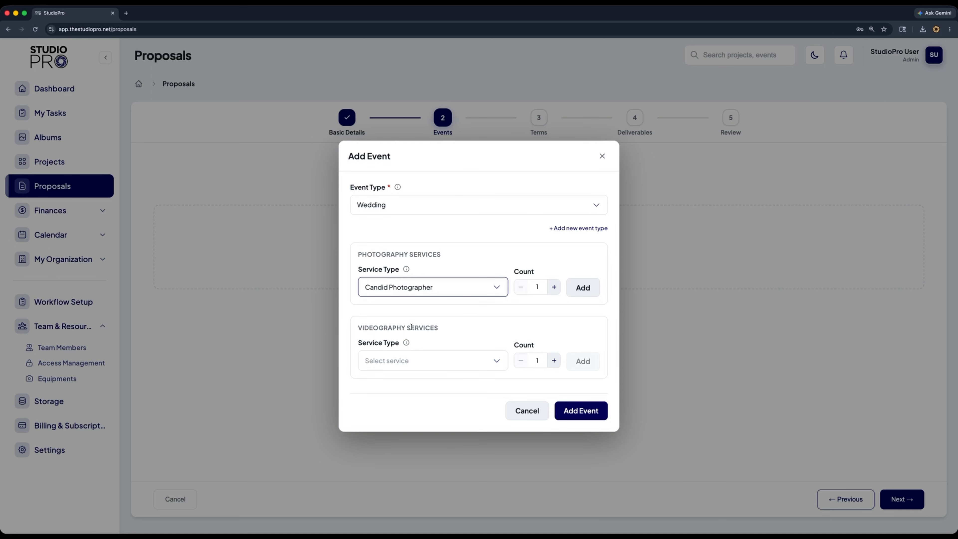
{"action": "left_click", "coordinate": [583, 287]}
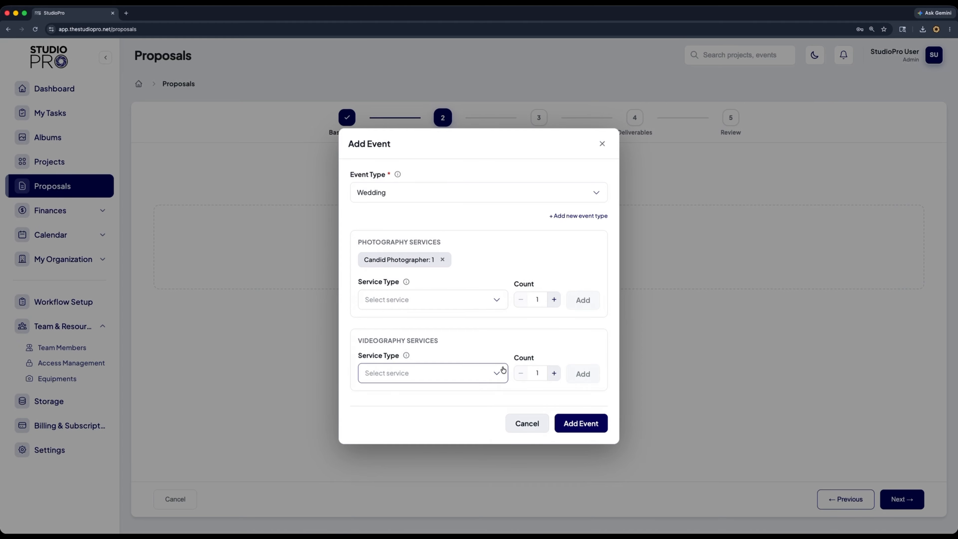
Add two Cinematographers to the videography services and save the Wedding event
{"action": "left_click", "coordinate": [498, 373]}
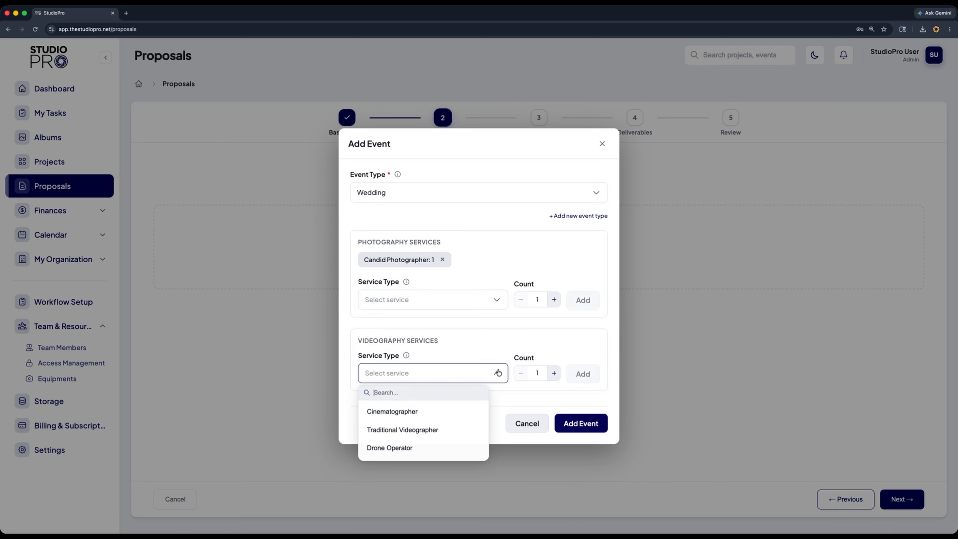
{"action": "left_click", "coordinate": [437, 411]}
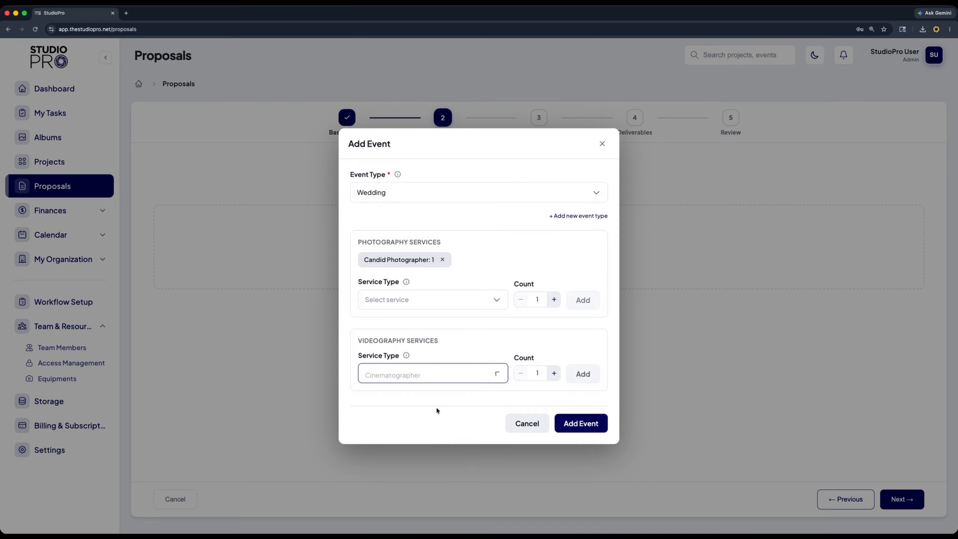
{"action": "left_click", "coordinate": [554, 373]}
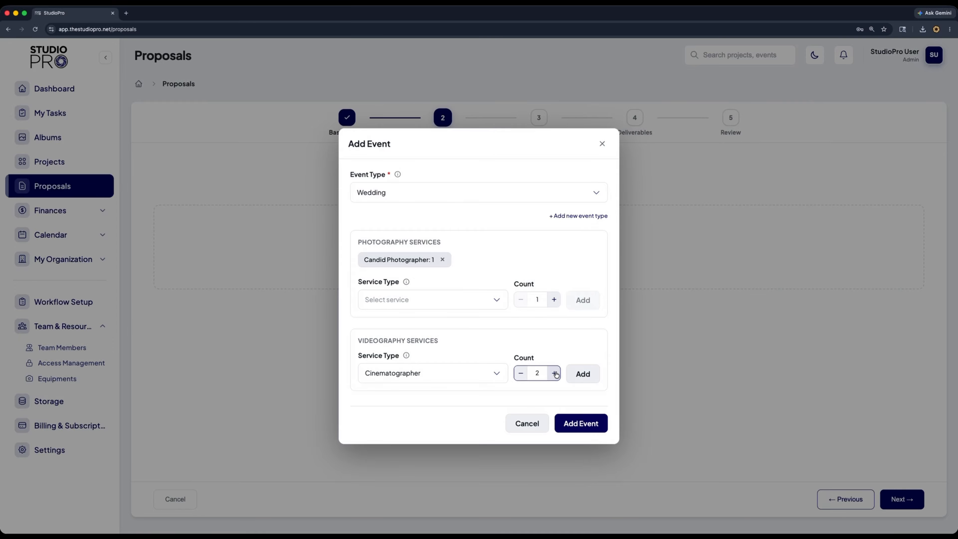
{"action": "left_click", "coordinate": [583, 373]}
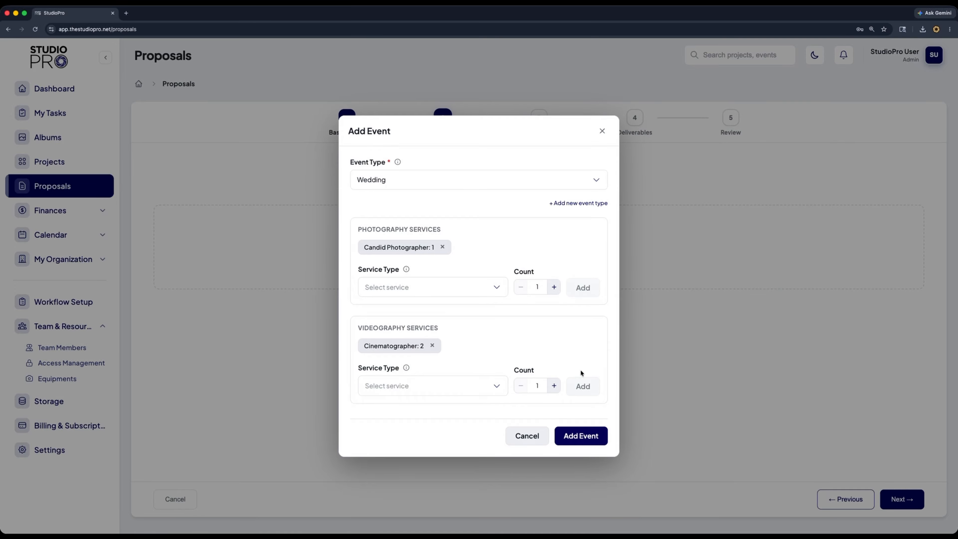
{"action": "left_click", "coordinate": [578, 436]}
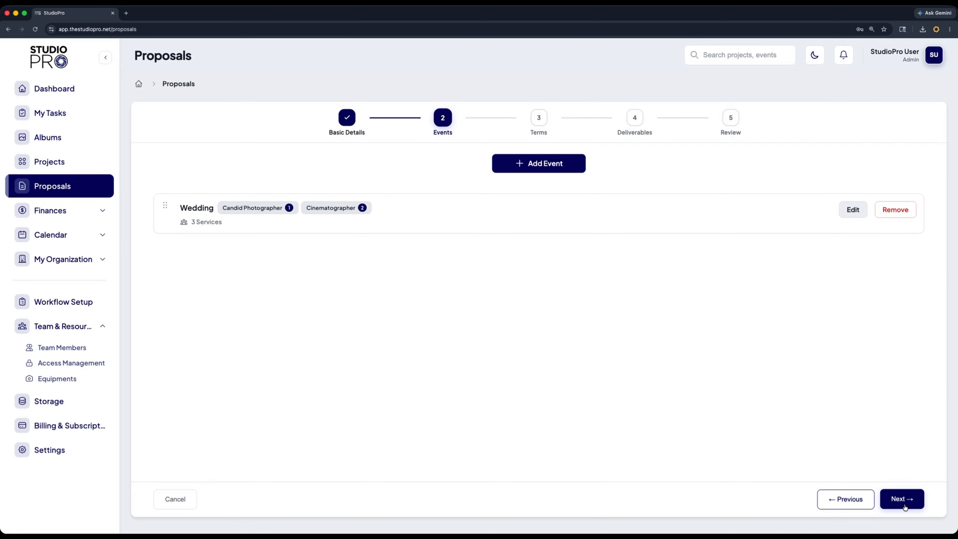
Continue past the Events and Terms steps to the Deliverables step
{"action": "left_click", "coordinate": [907, 505]}
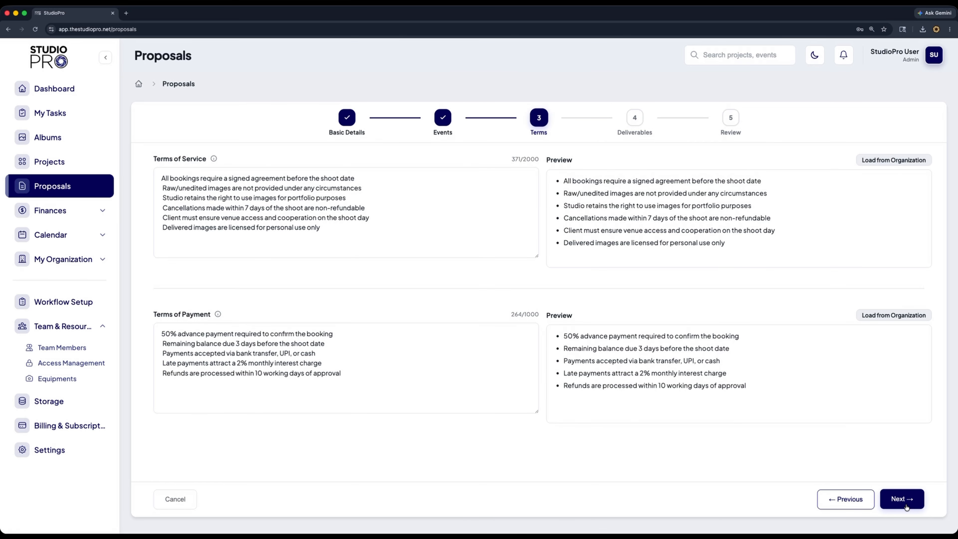
{"action": "left_click", "coordinate": [908, 499]}
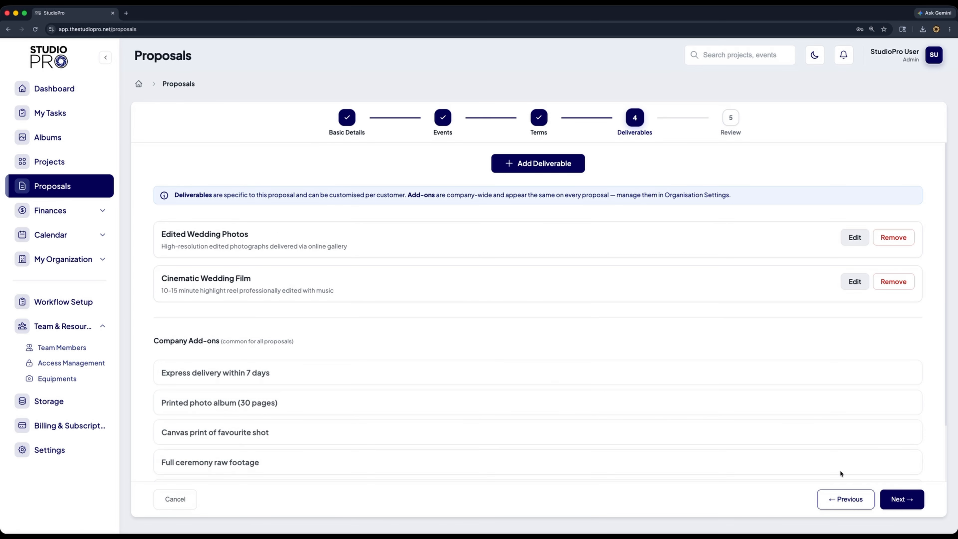
{"action": "scroll", "coordinate": [734, 432], "scroll_direction": "down", "scroll_amount": 2}
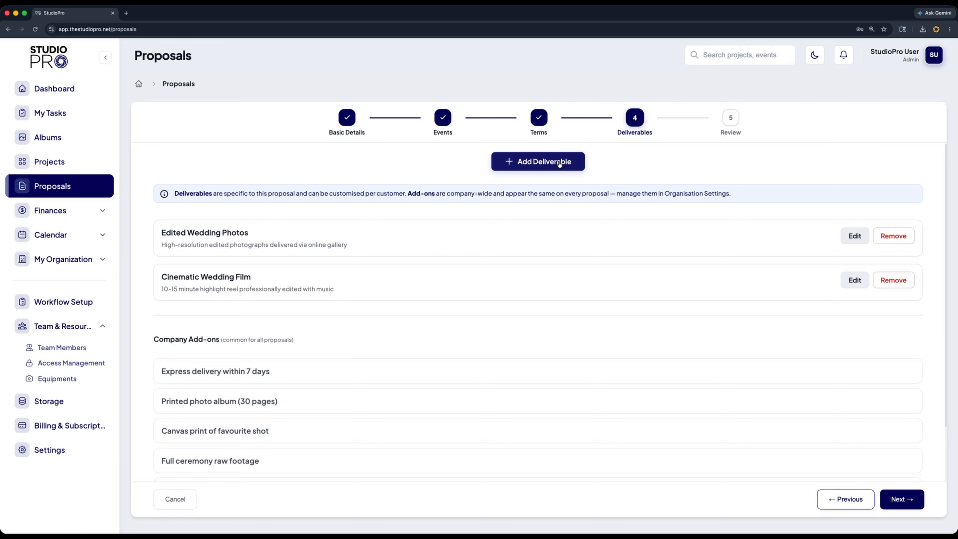
{"action": "left_click", "coordinate": [559, 163]}
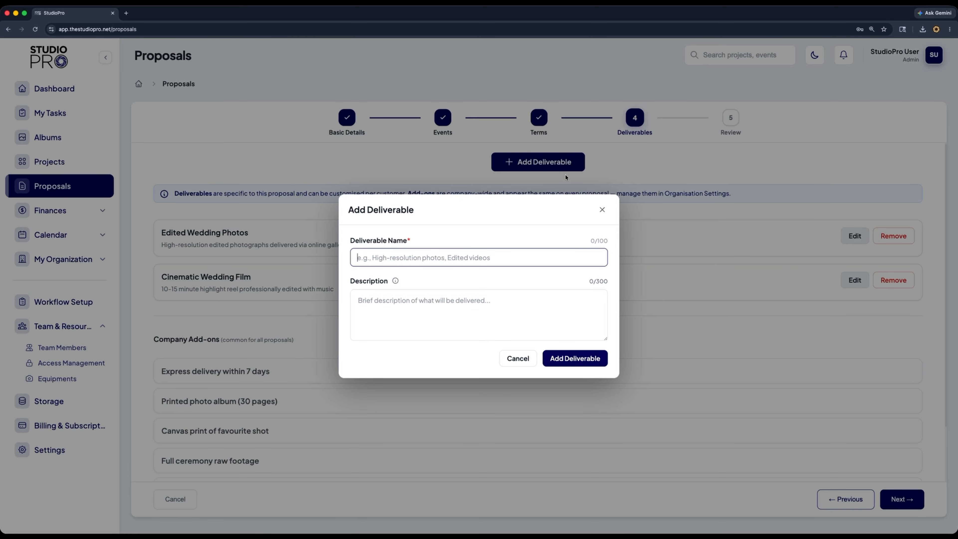
{"action": "left_click", "coordinate": [602, 209]}
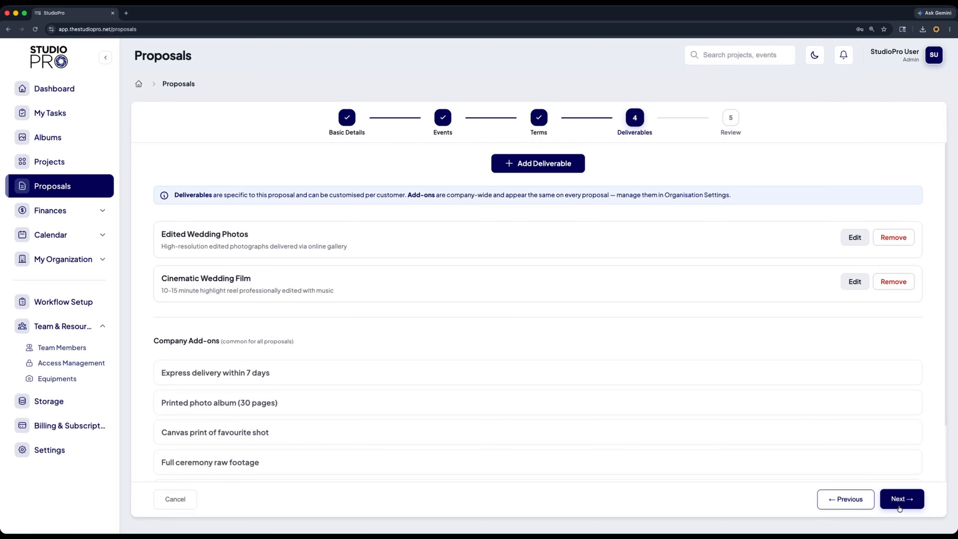
Continue to the Review step and set the final quotation price to 250000
{"action": "left_click", "coordinate": [901, 499]}
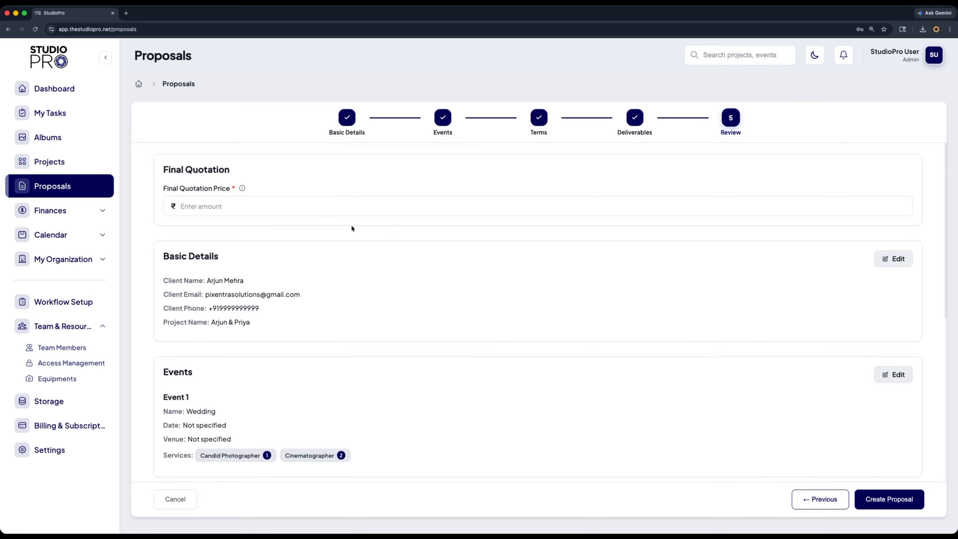
{"action": "left_click", "coordinate": [255, 206]}
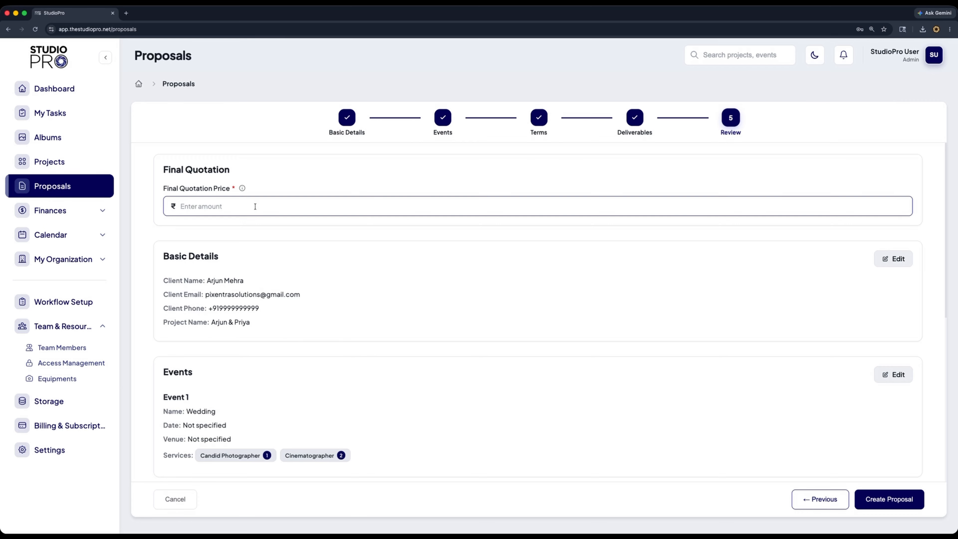
{"action": "scroll", "coordinate": [253, 222], "scroll_direction": "down", "scroll_amount": 6}
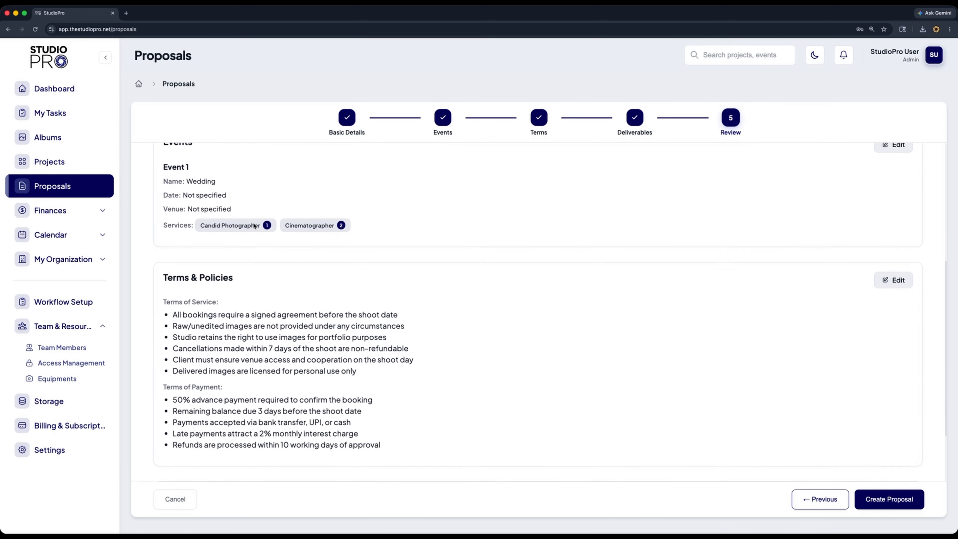
{"action": "scroll", "coordinate": [254, 226], "scroll_direction": "down", "scroll_amount": 3}
{"action": "scroll", "coordinate": [253, 223], "scroll_direction": "up", "scroll_amount": 3}
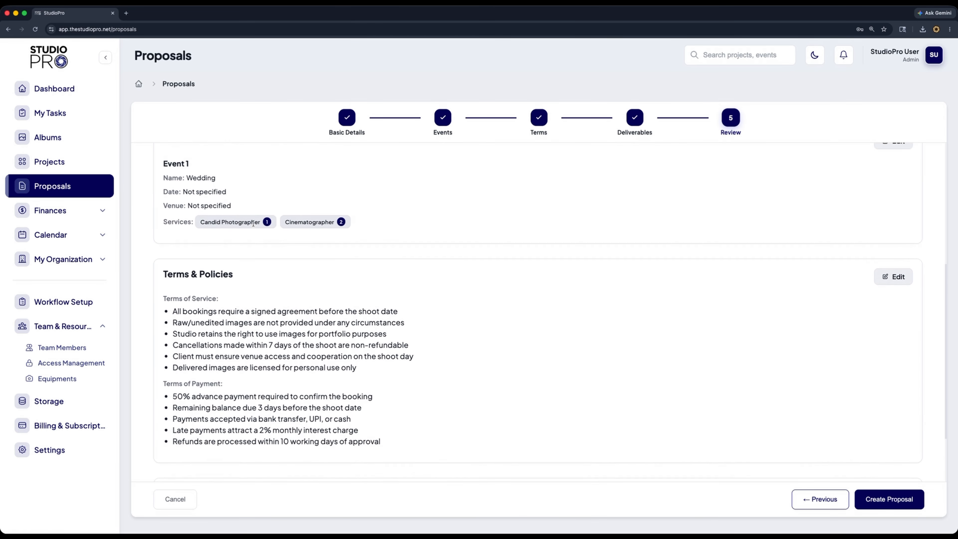
{"action": "scroll", "coordinate": [253, 222], "scroll_direction": "up", "scroll_amount": 6}
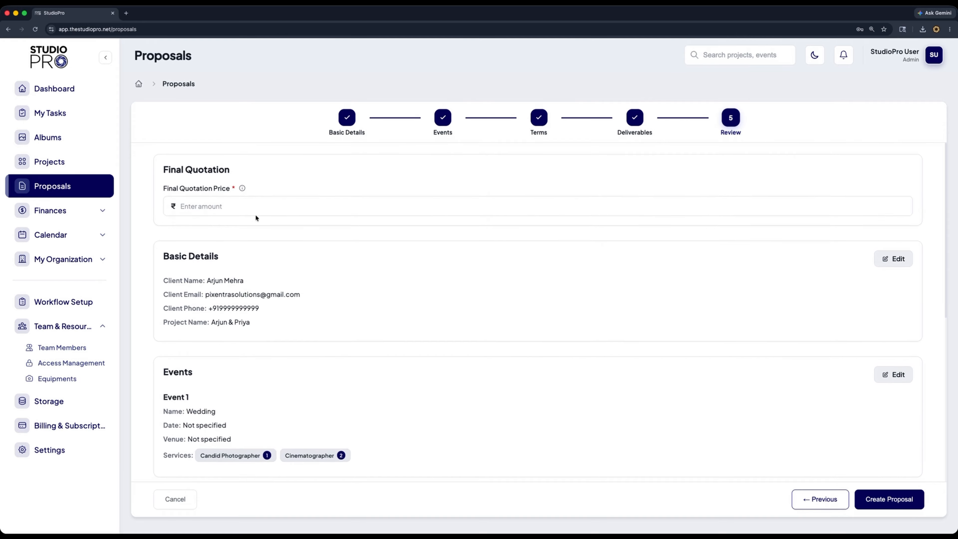
{"action": "left_click", "coordinate": [255, 209]}
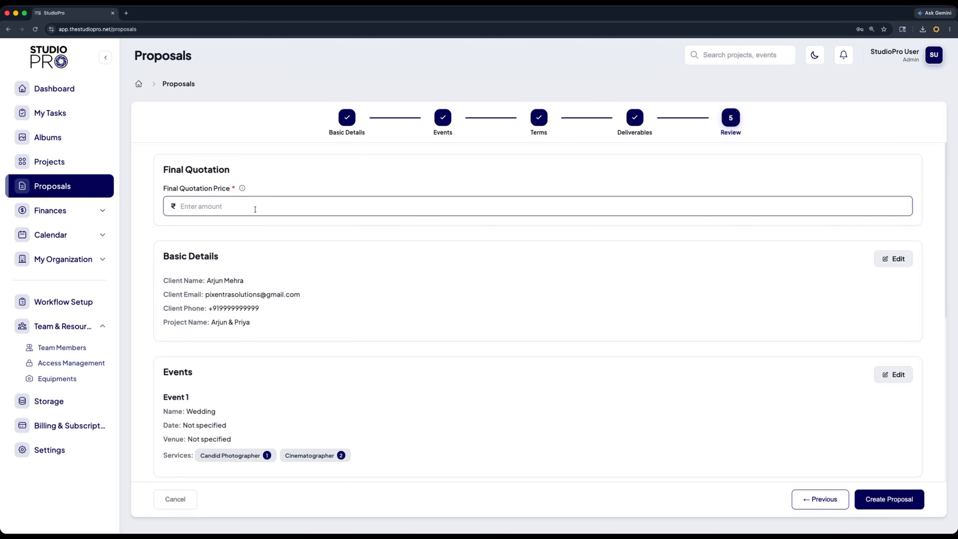
{"action": "type", "text": "250000"}
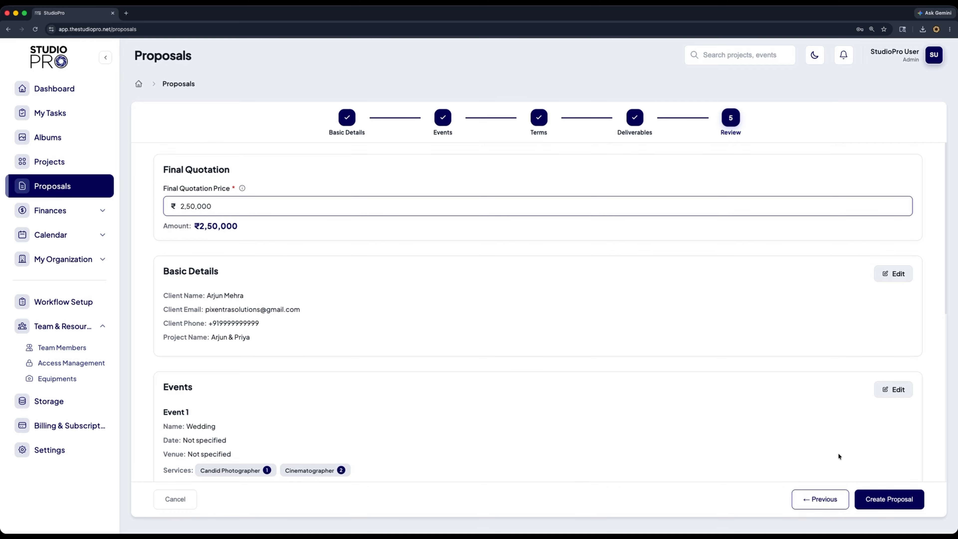
Review the proposal summary and create the proposal
{"action": "scroll", "coordinate": [837, 453], "scroll_direction": "down", "scroll_amount": 2}
{"action": "scroll", "coordinate": [838, 457], "scroll_direction": "down", "scroll_amount": 5}
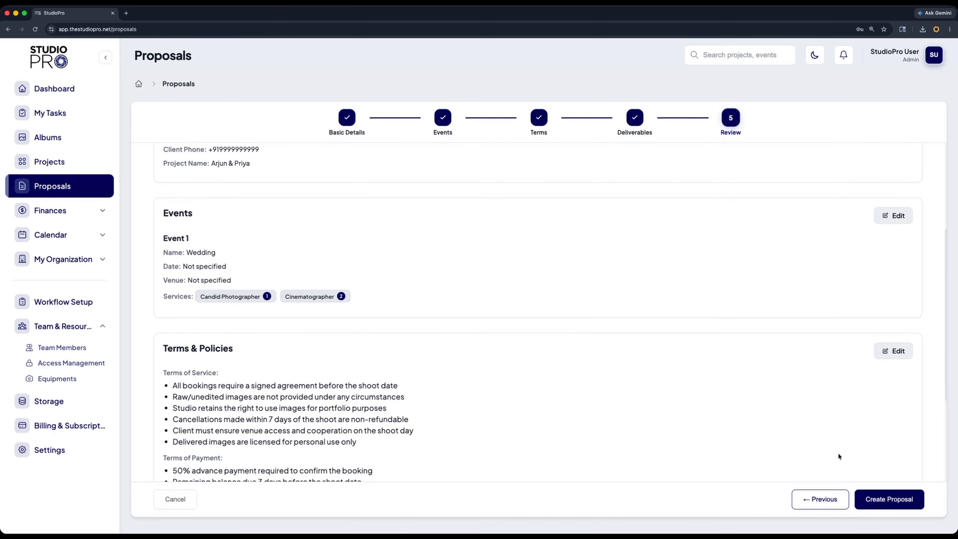
{"action": "scroll", "coordinate": [838, 456], "scroll_direction": "down", "scroll_amount": 3}
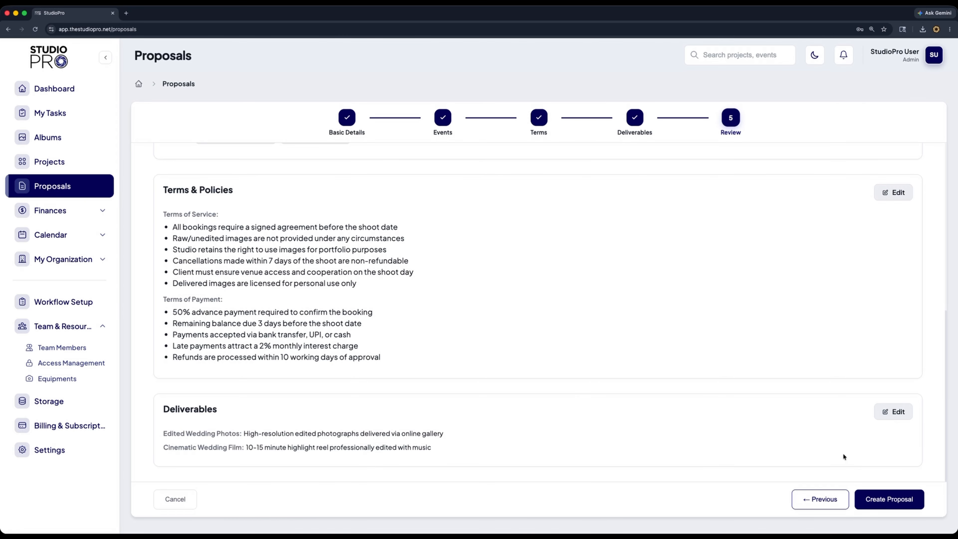
{"action": "left_click", "coordinate": [873, 501]}
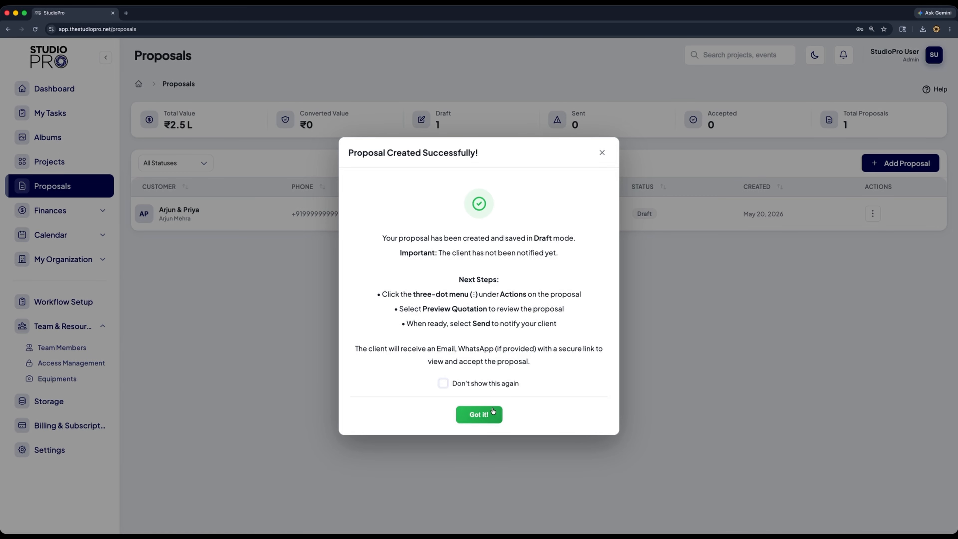
Dismiss the success message and open the actions menu for the new proposal
{"action": "left_click", "coordinate": [480, 414]}
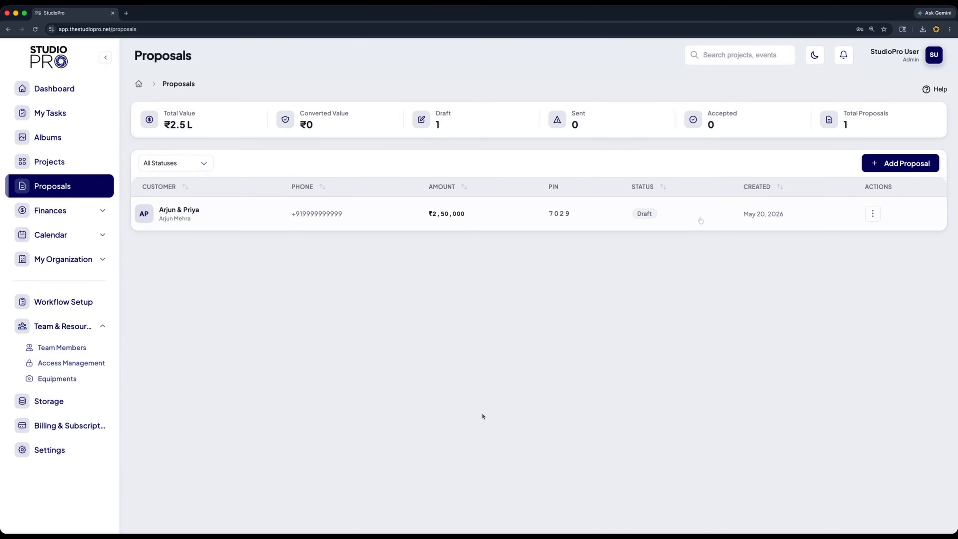
{"action": "left_click", "coordinate": [873, 215]}
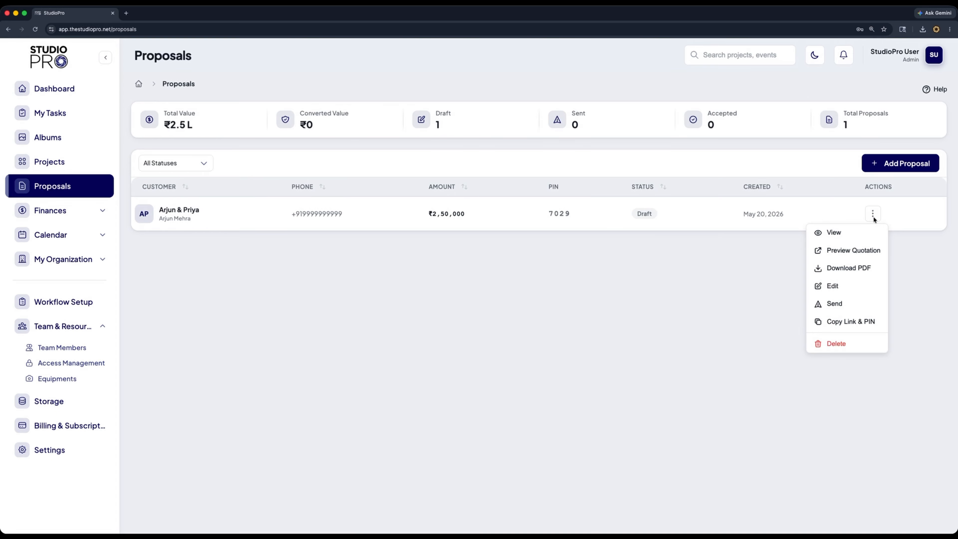